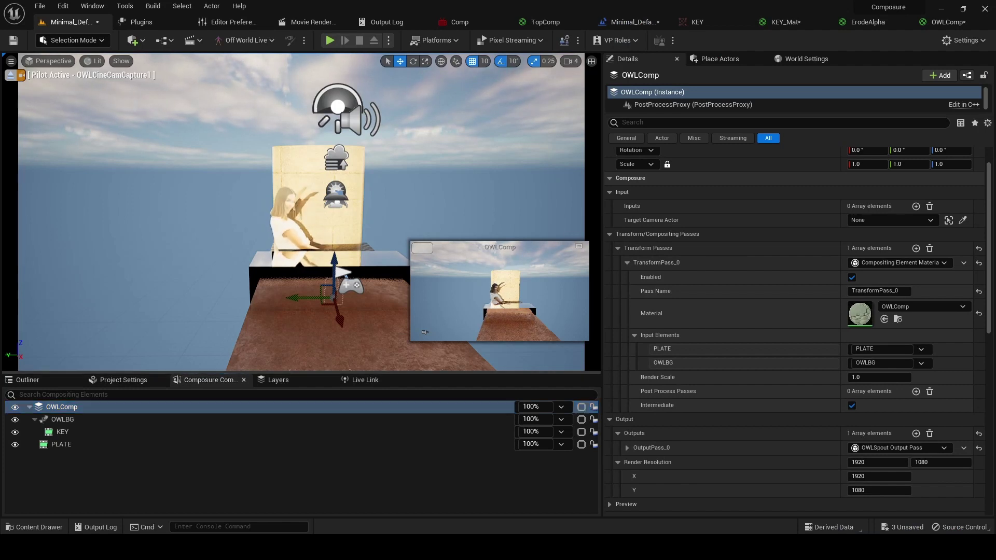
# Step: Select OWLComp and open its large Preview: OWLComp window showing the presenter on the set
pyautogui.click(576, 250)
pyautogui.hotkey('ctrl', 'z')
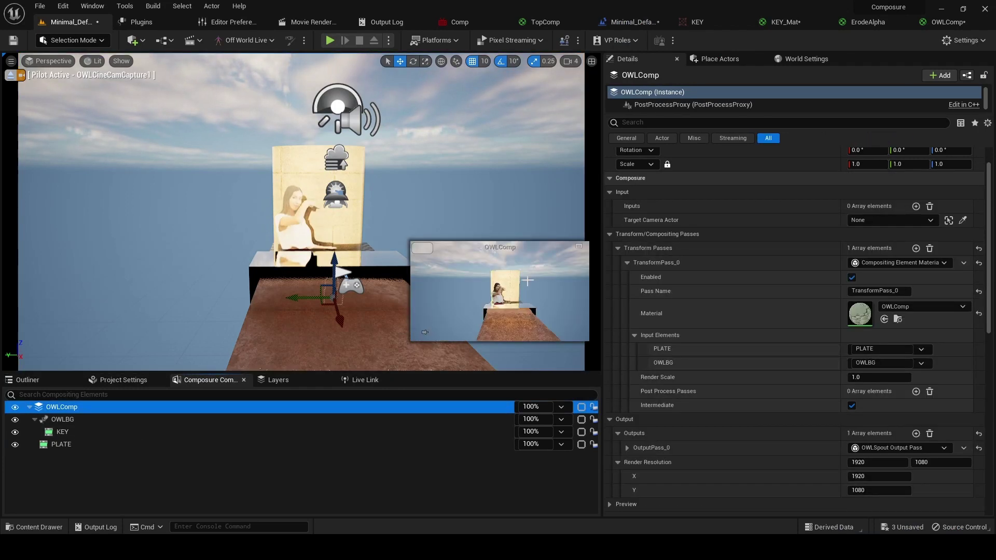
pyautogui.click(579, 246)
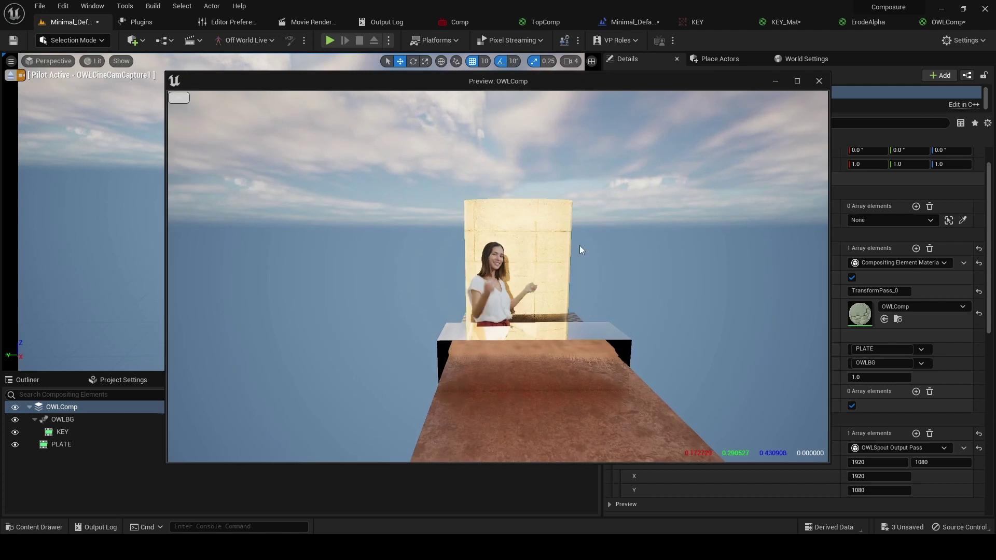
# Step: Add an OWLCGMatte layer element to OWLComp and name it MATTE
pyautogui.click(818, 82)
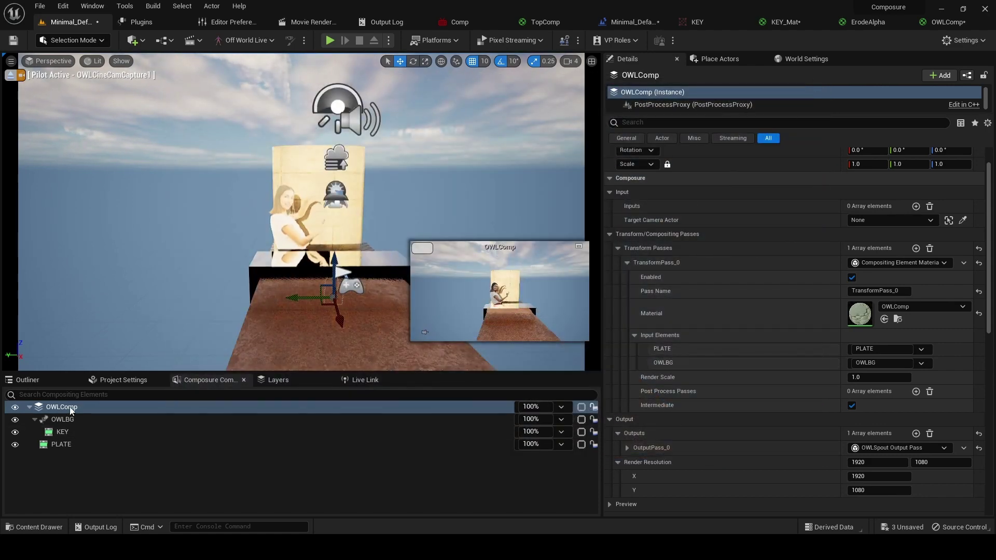
pyautogui.rightClick(70, 407)
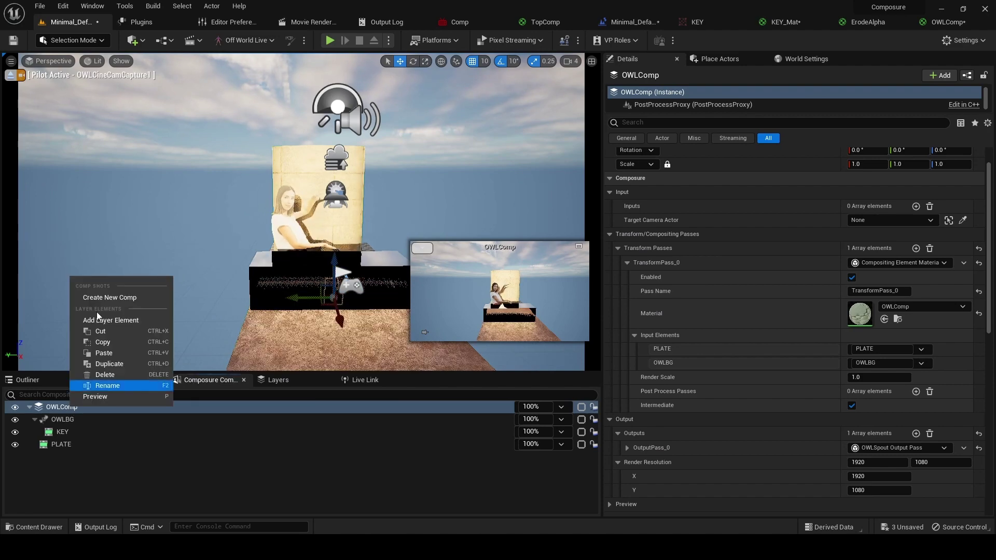
pyautogui.click(111, 320)
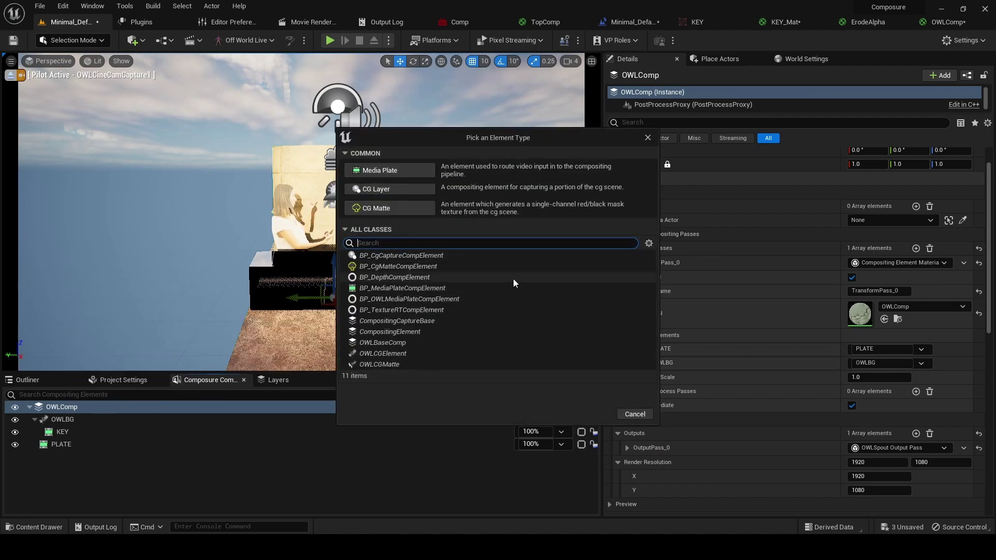
pyautogui.click(386, 365)
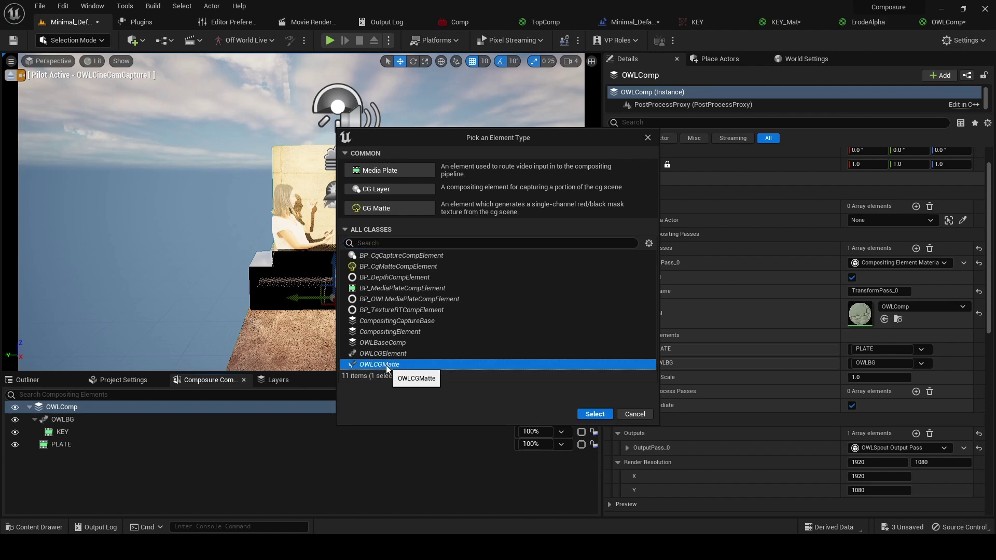
pyautogui.click(594, 414)
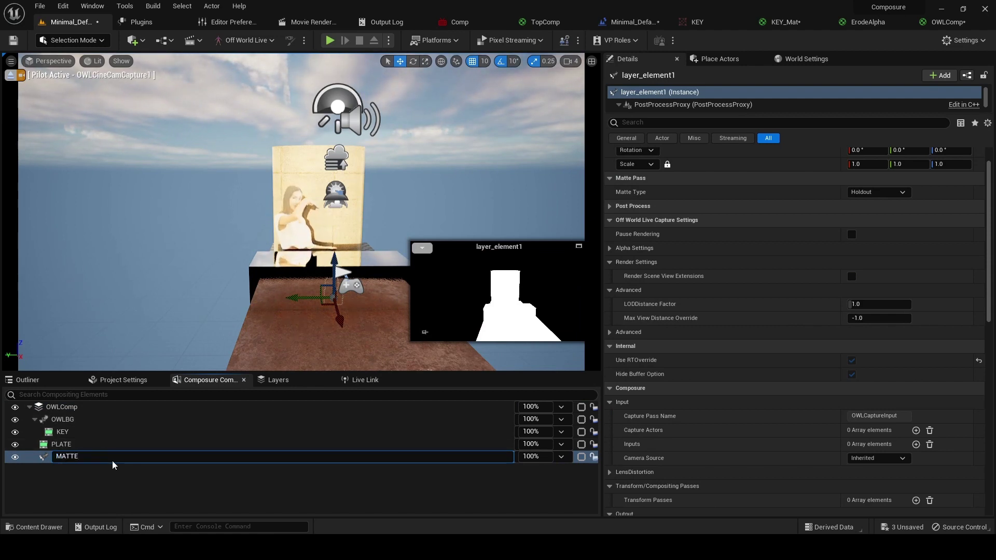
pyautogui.write('MATTE')
pyautogui.press('Return')
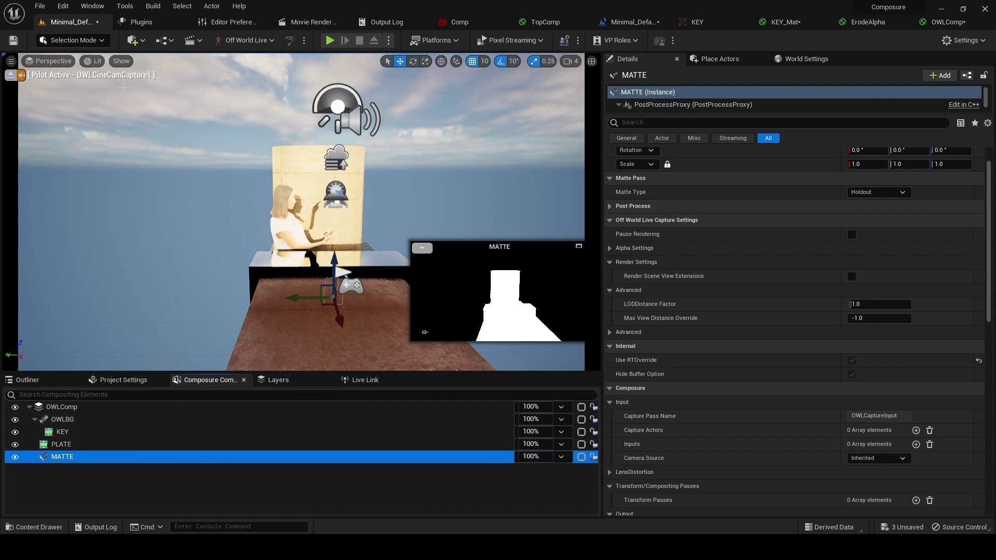
# Step: In the Layers panel, delete the existing FG layer
pyautogui.click(107, 6)
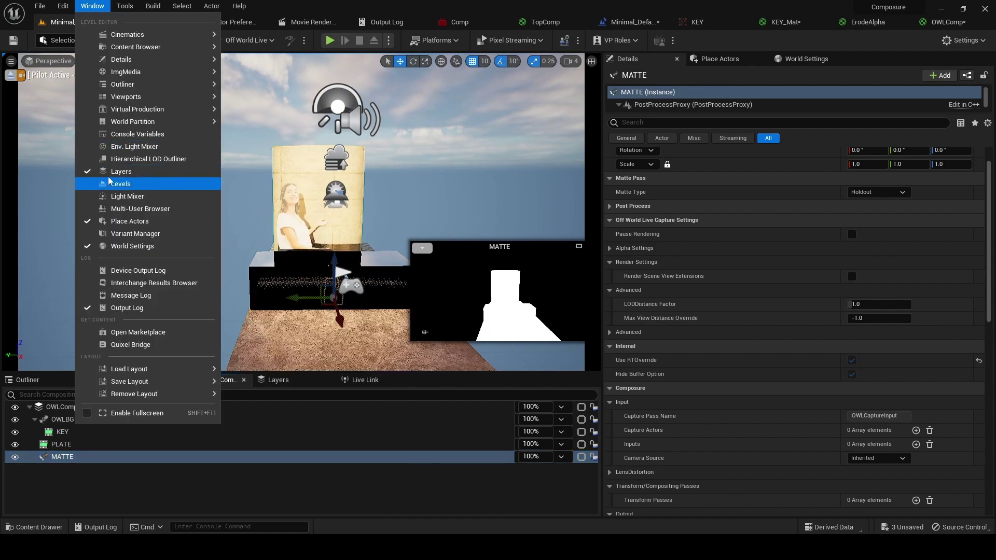
pyautogui.click(293, 381)
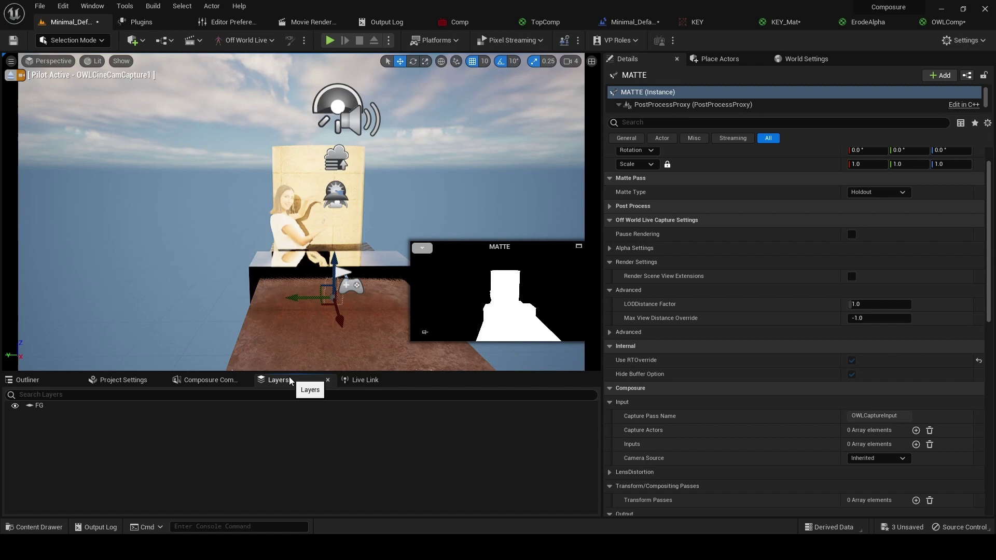
pyautogui.click(147, 409)
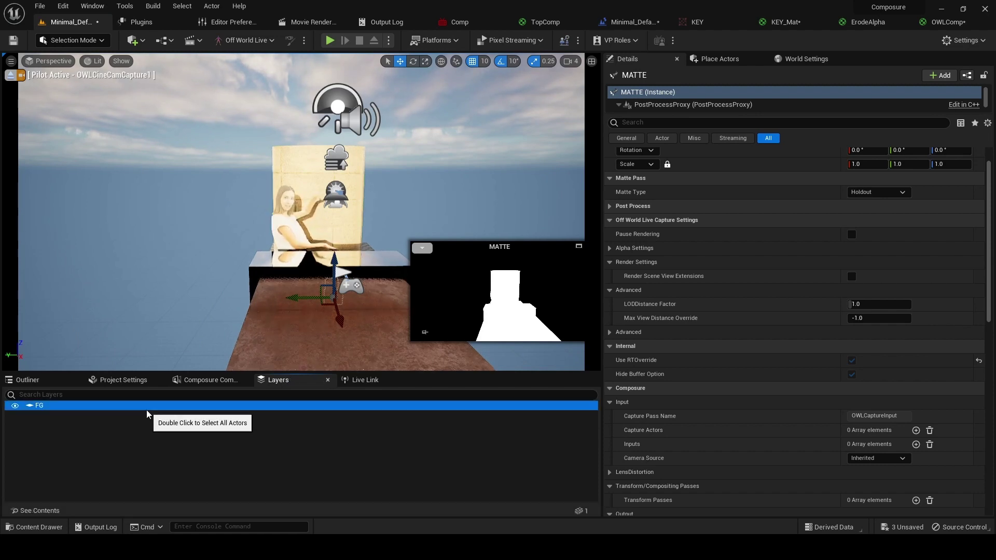
pyautogui.press('Delete')
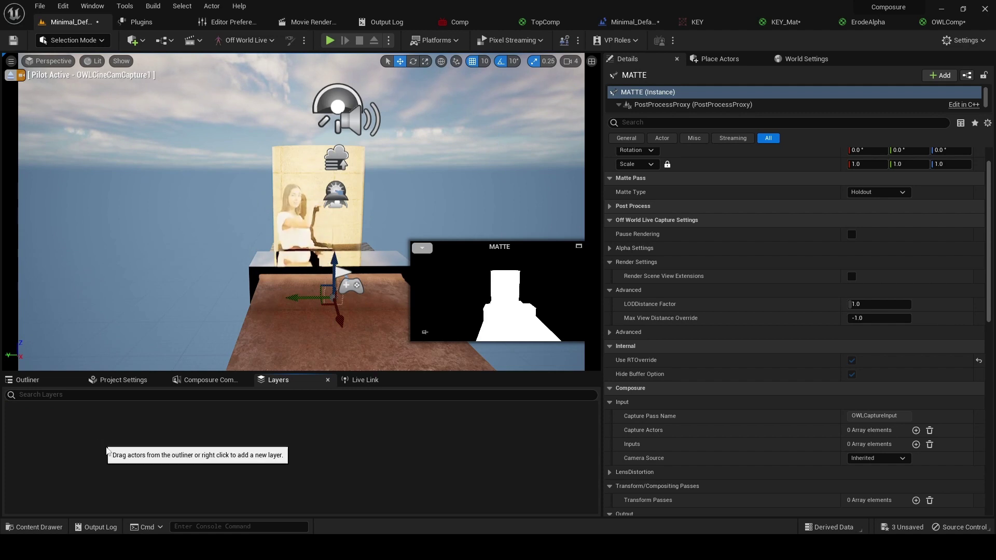
# Step: Put the desk cube into a new layer named FG
pyautogui.click(283, 278)
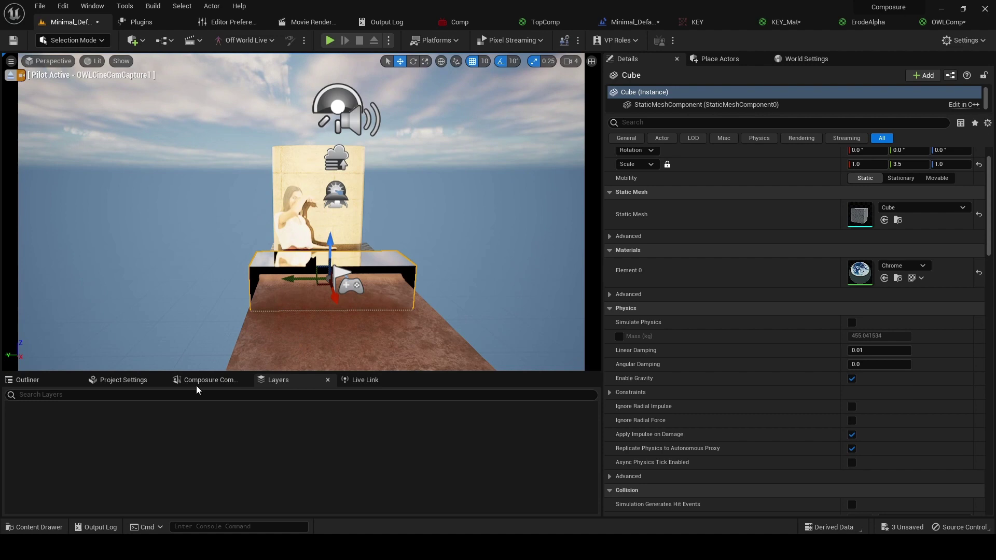
pyautogui.rightClick(156, 410)
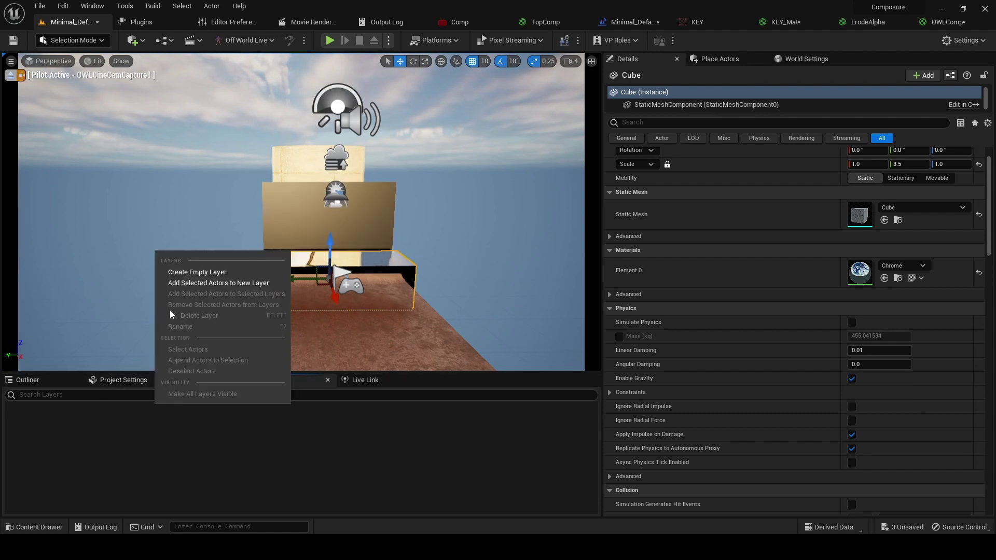
pyautogui.click(212, 283)
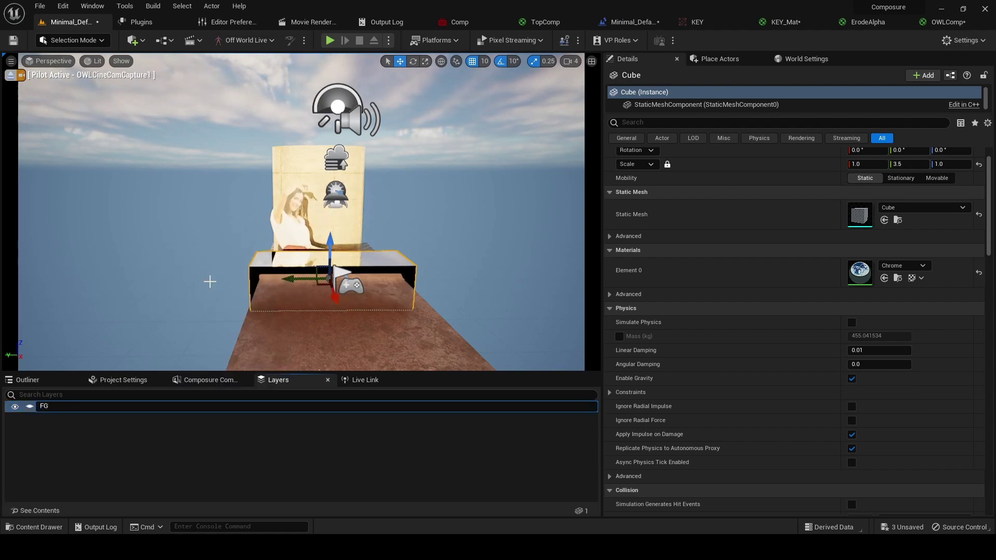
pyautogui.press('Return')
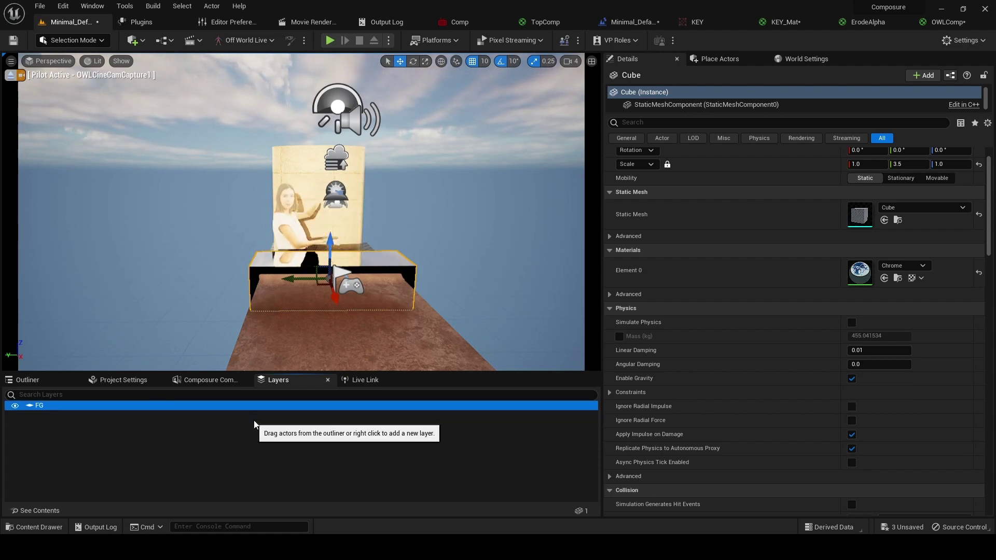
# Step: Give MATTE a Capture Actors entry for the FG layer and set Matte Type to Garbage Matte
pyautogui.click(217, 380)
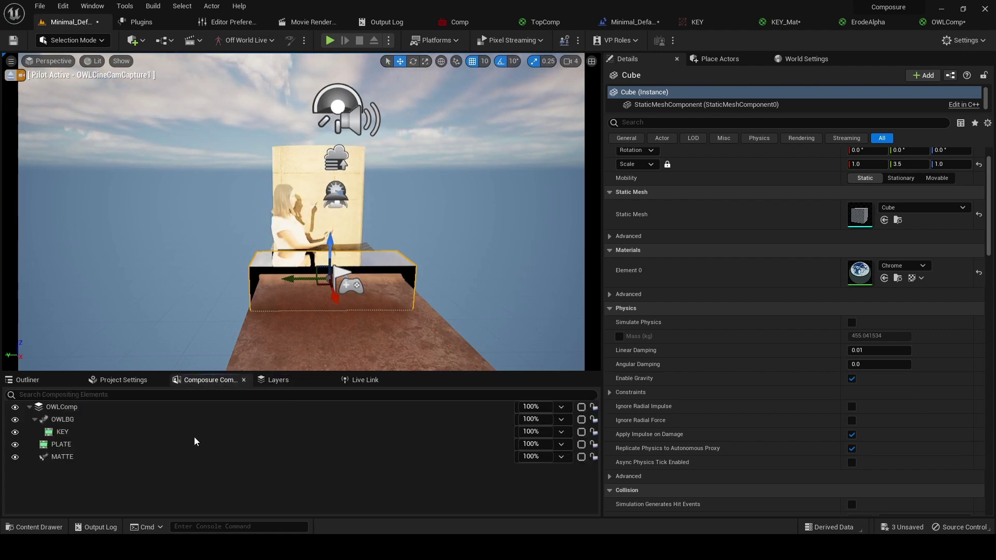
pyautogui.click(95, 459)
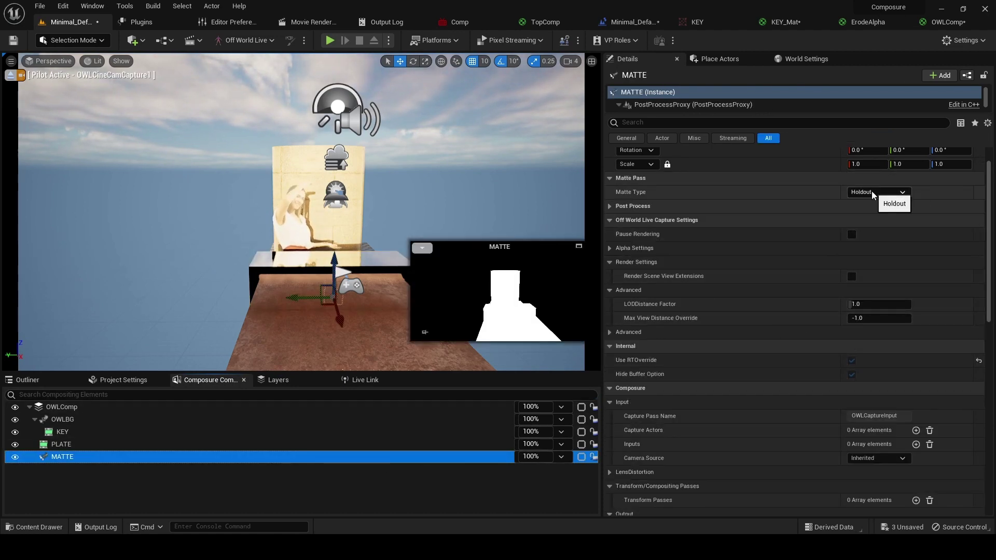
pyautogui.click(610, 220)
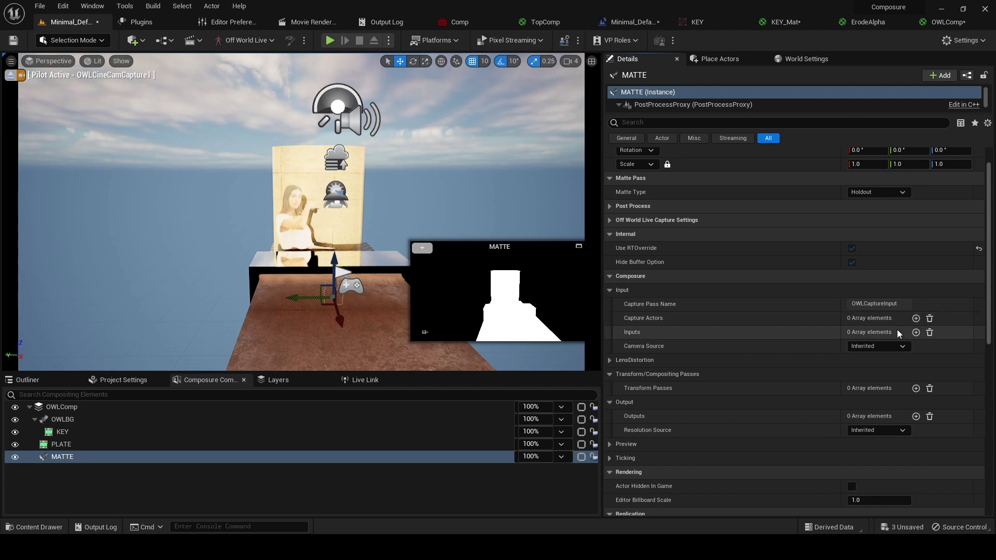
pyautogui.click(916, 318)
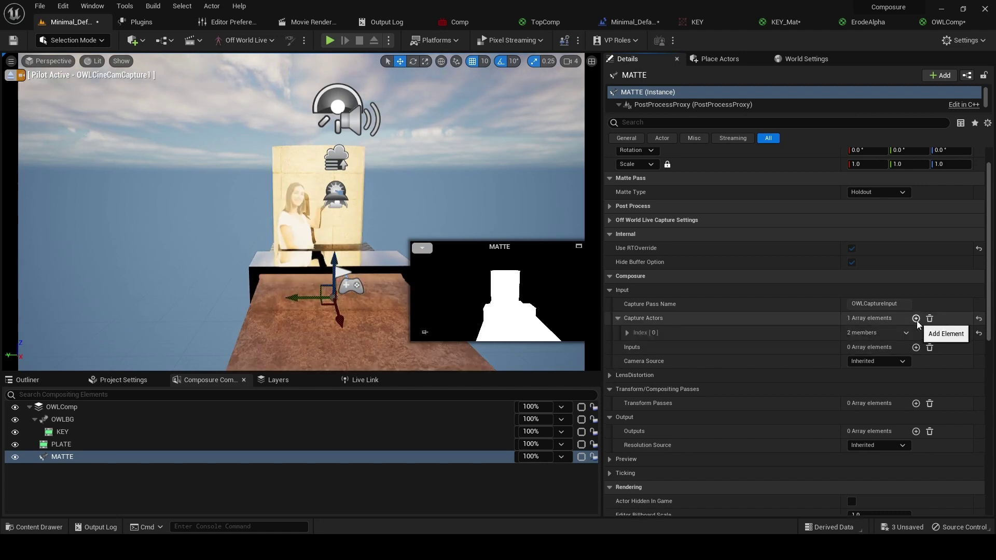
pyautogui.click(626, 332)
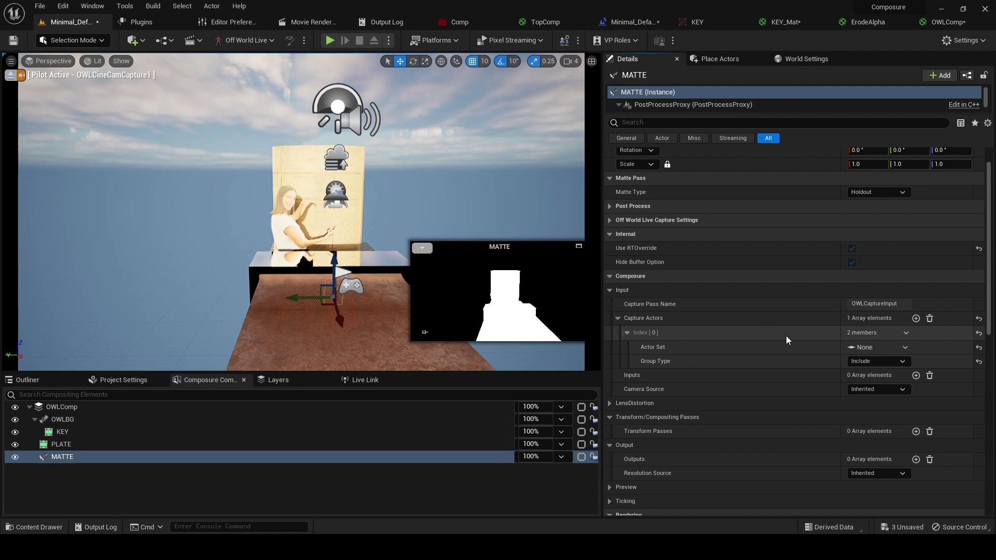
pyautogui.click(889, 348)
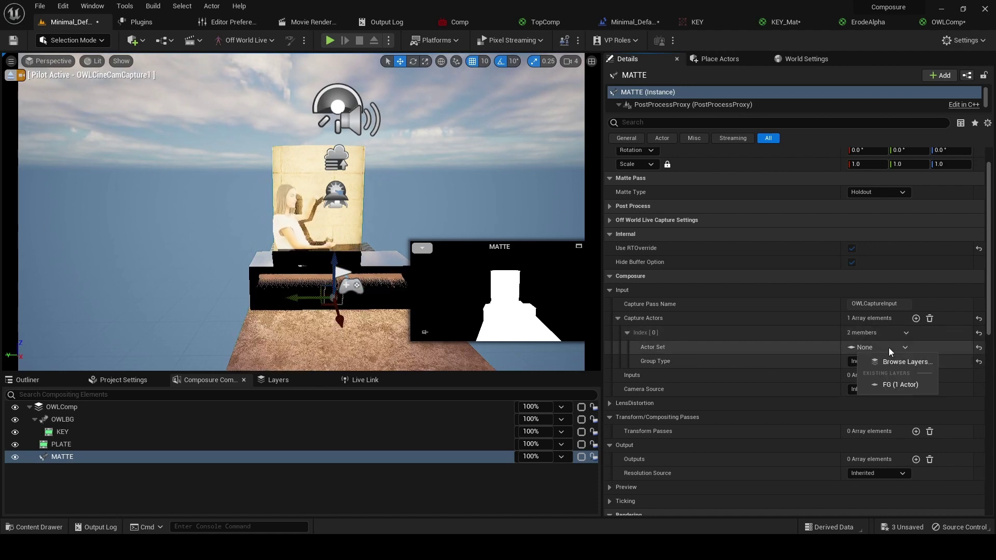
pyautogui.click(887, 386)
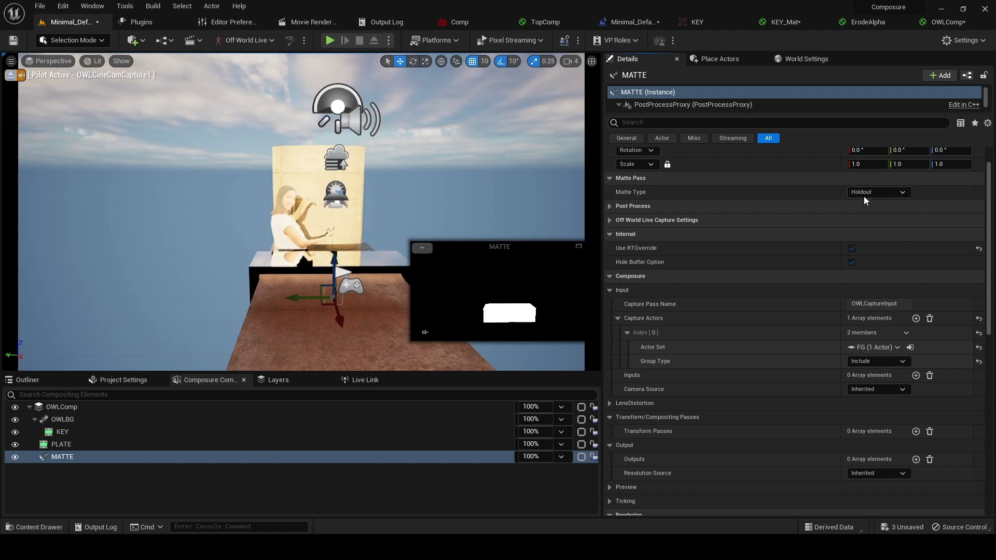
pyautogui.click(875, 189)
pyautogui.click(864, 212)
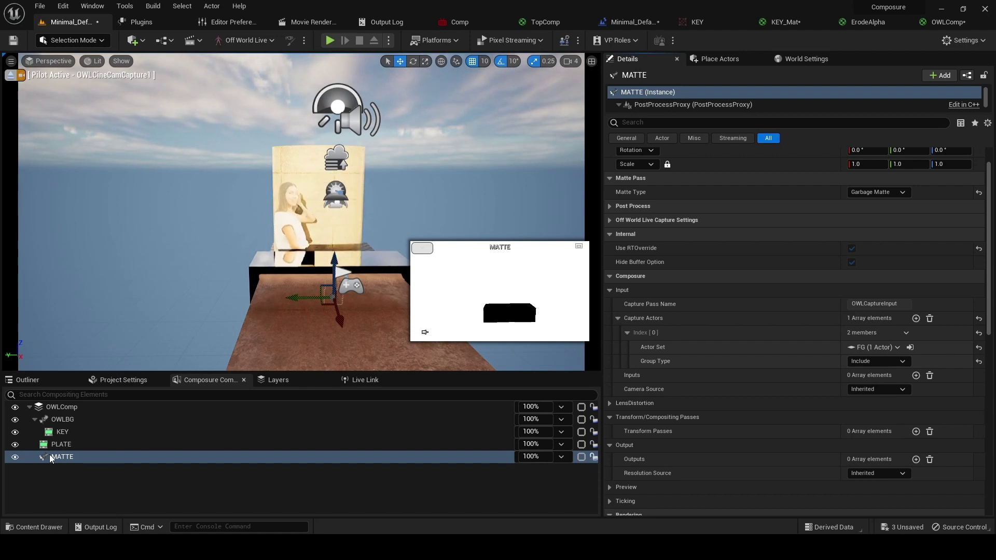
# Step: Open the material of OWLComp's first transform pass for editing
pyautogui.click(75, 411)
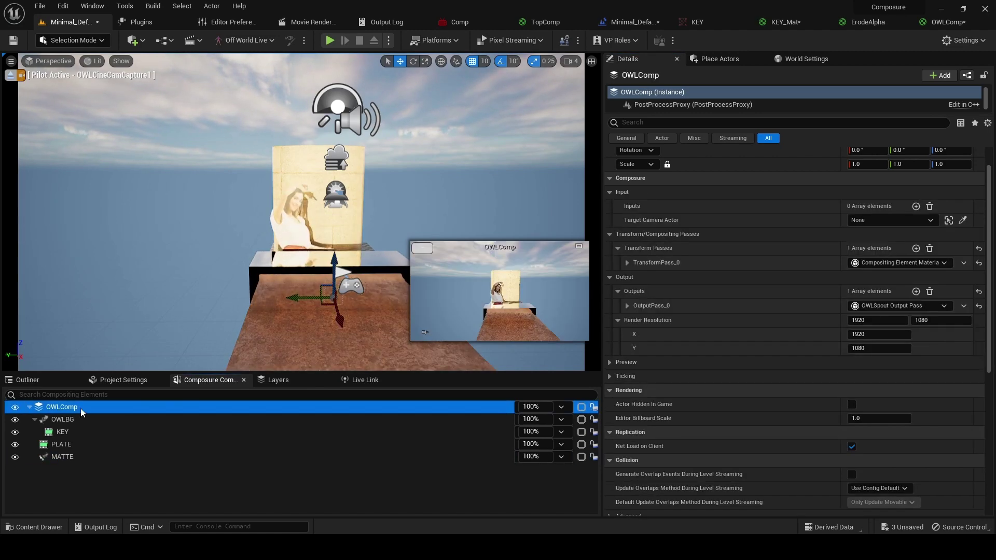
pyautogui.scroll(2, 677, 301)
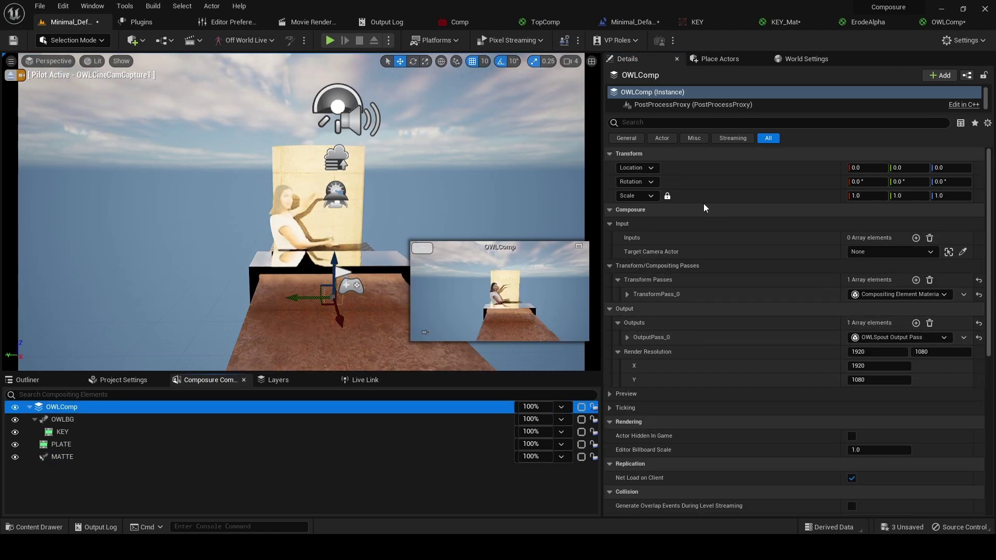
pyautogui.click(627, 294)
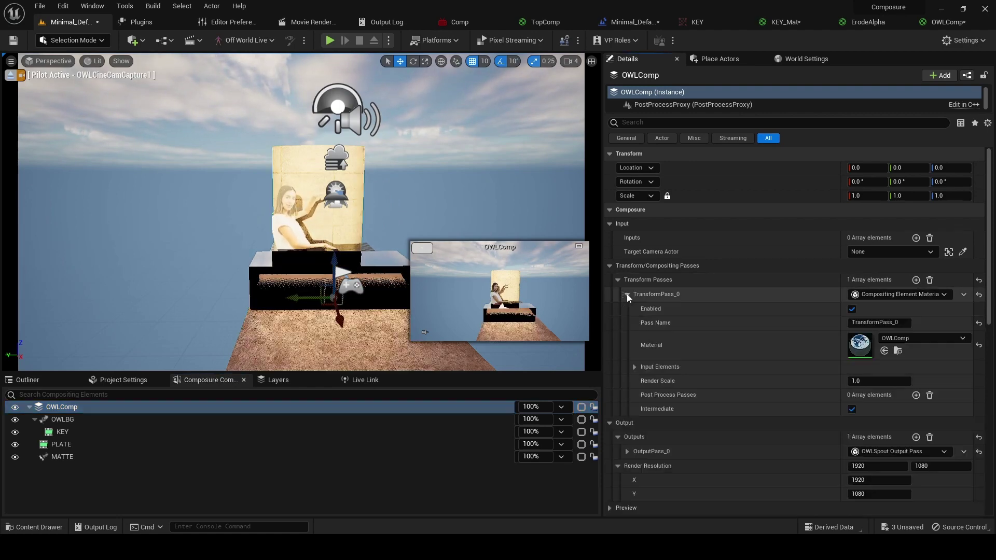
pyautogui.doubleClick(853, 346)
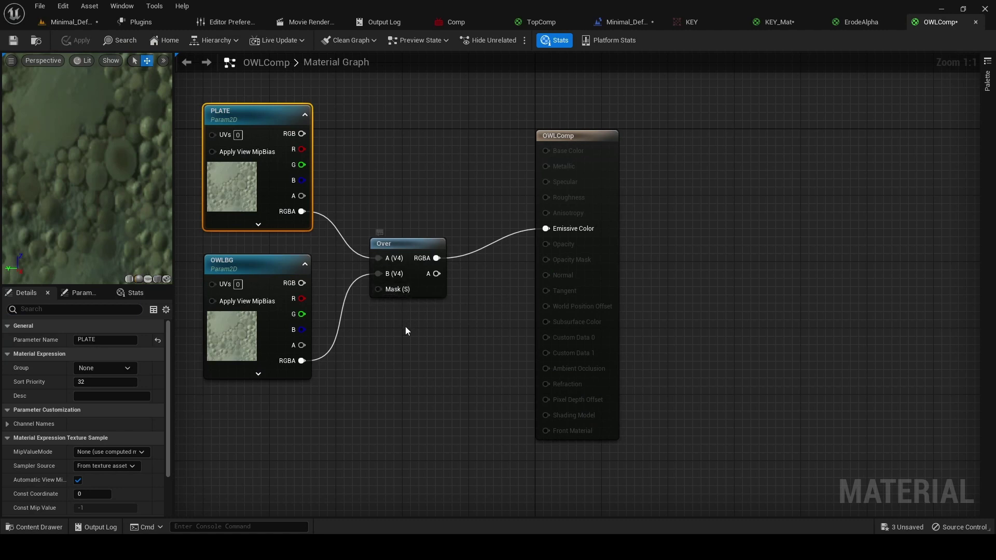
# Step: Duplicate the PLATE parameter as MATTE, wire its R channel to Over's Mask, and apply
pyautogui.moveTo(406, 325); pyautogui.dragTo(590, 407, button='right')
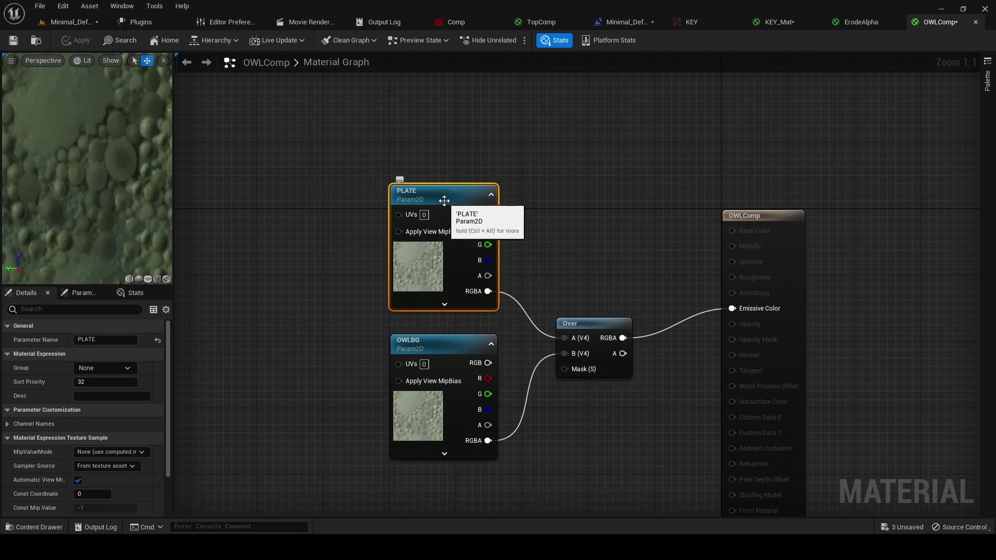
pyautogui.hotkey('ctrl', 'w')
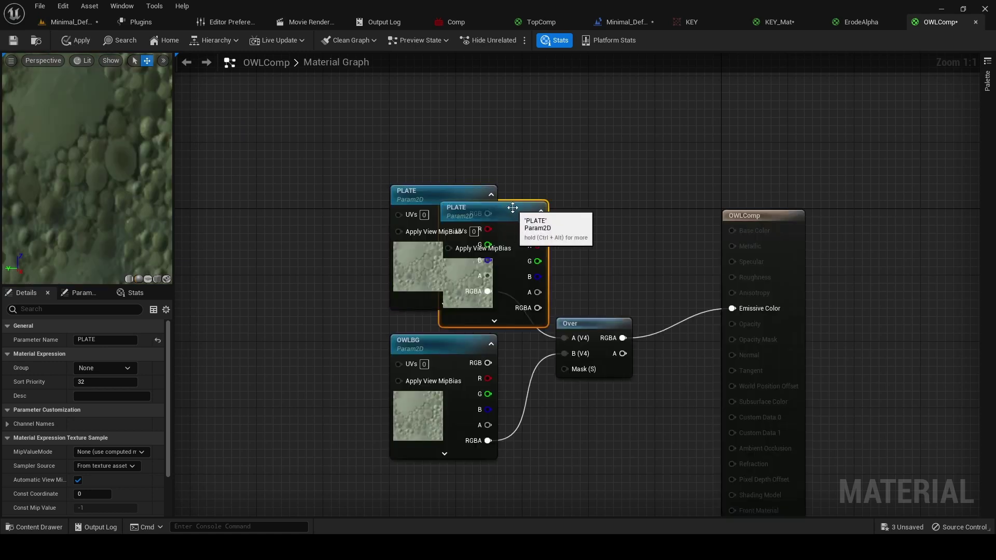
pyautogui.moveTo(510, 215); pyautogui.dragTo(459, 72)
pyautogui.moveTo(544, 110); pyautogui.dragTo(560, 211, button='right')
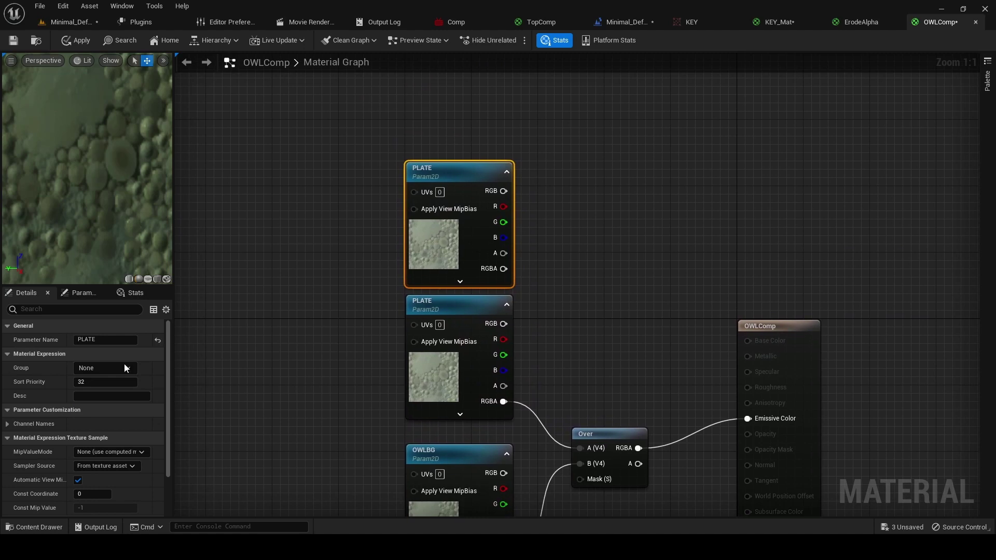
pyautogui.click(88, 340)
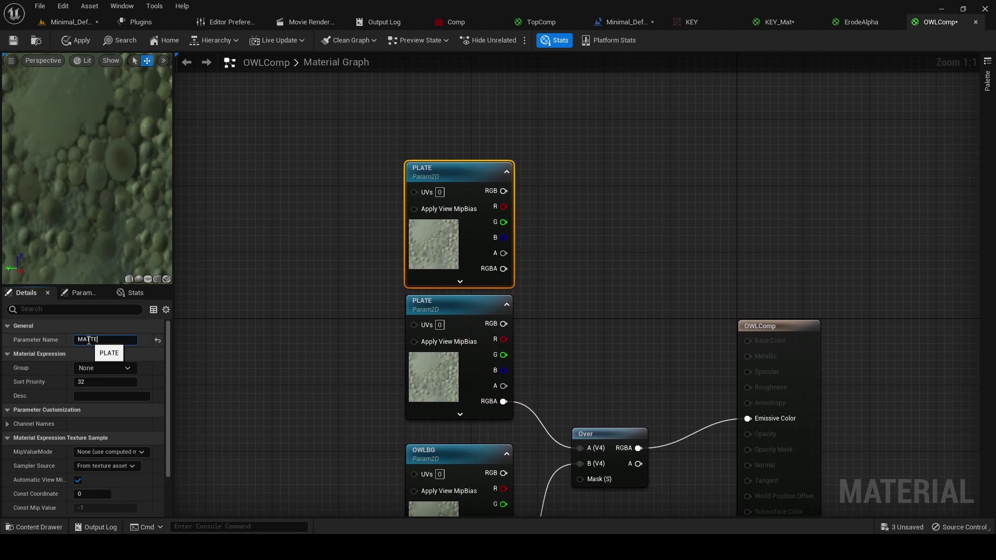
pyautogui.press('Return')
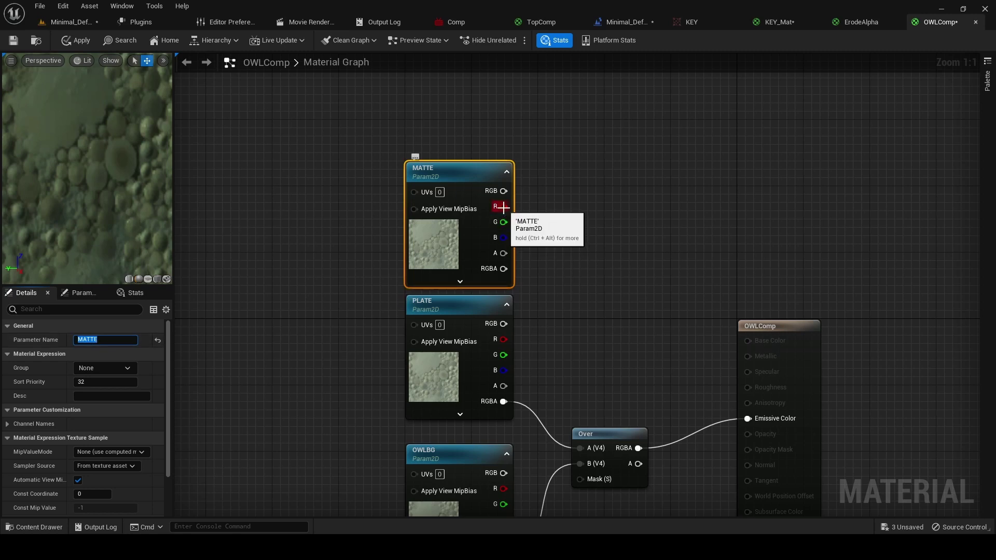
pyautogui.moveTo(504, 207); pyautogui.dragTo(577, 481)
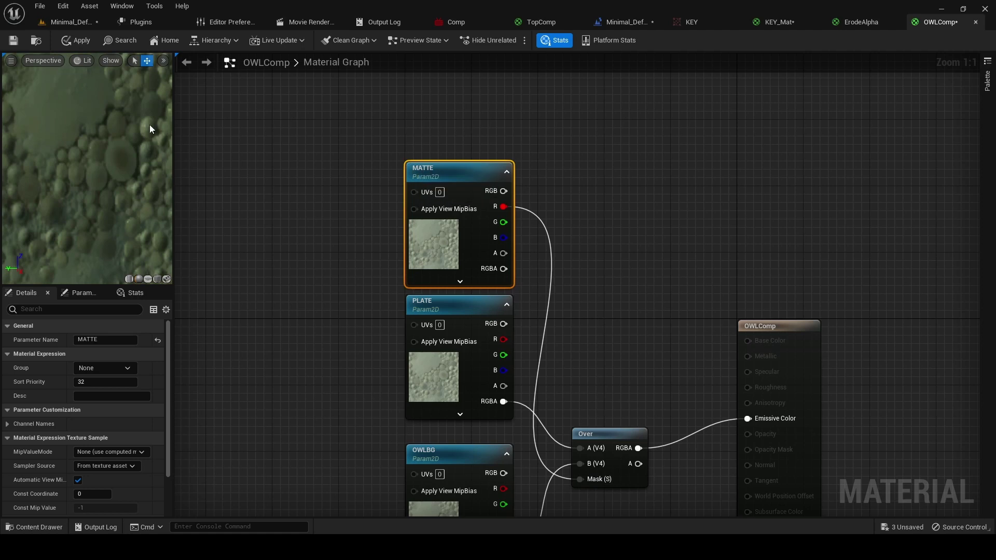
pyautogui.click(80, 41)
# Step: Back in the level, open the large OWLComp preview showing the presenter behind the desk
pyautogui.click(74, 22)
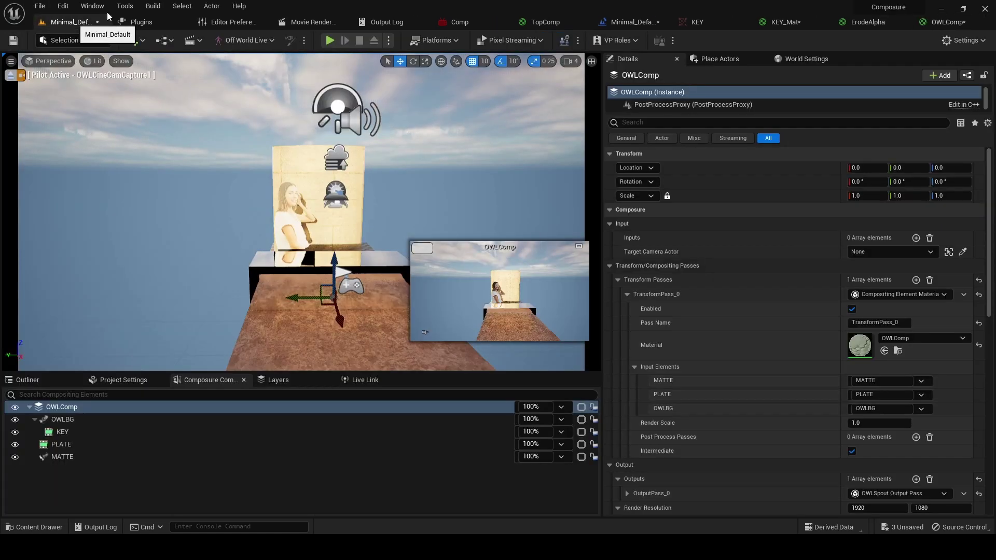
pyautogui.click(579, 247)
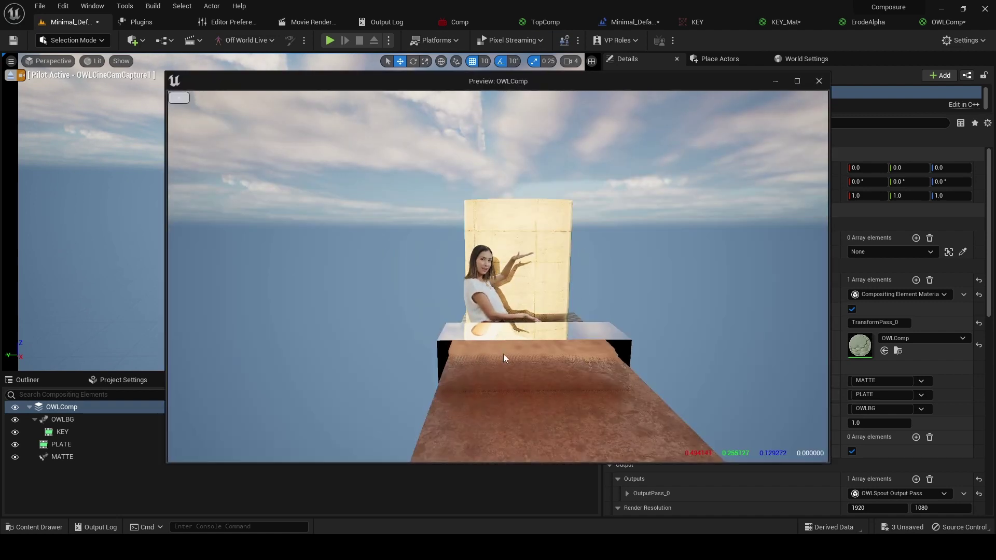